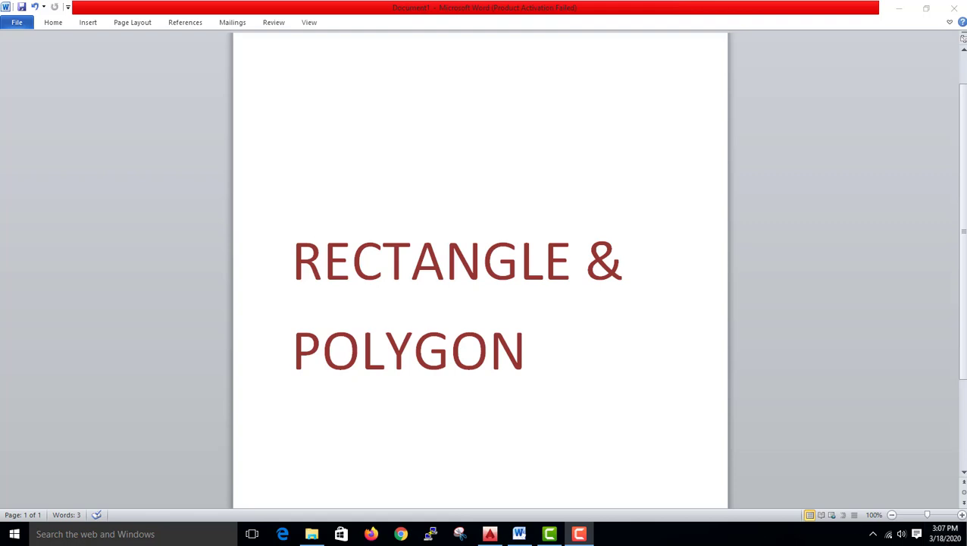
Step: Switch from the Word title page to the empty Drawing1 in AutoCAD
{"action": "left_click", "coordinate": [489, 535]}
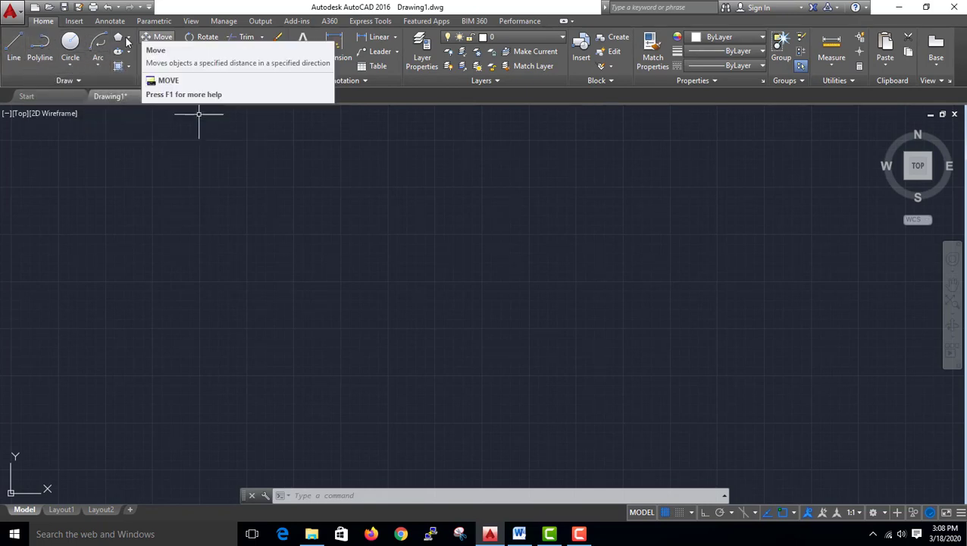
Step: Start the Rectangle command from the Draw panel's rectangle/polygon list
{"action": "left_click", "coordinate": [128, 37]}
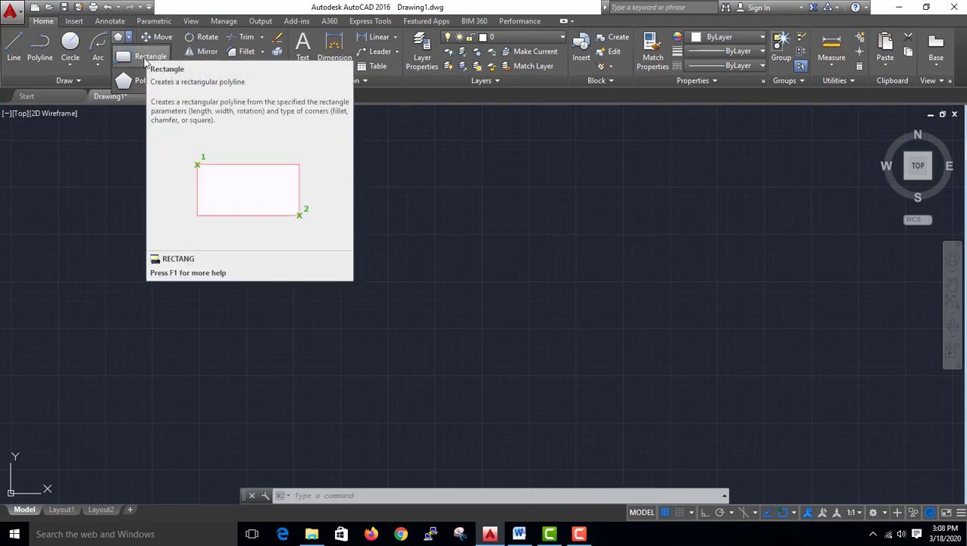
{"action": "left_click", "coordinate": [142, 60]}
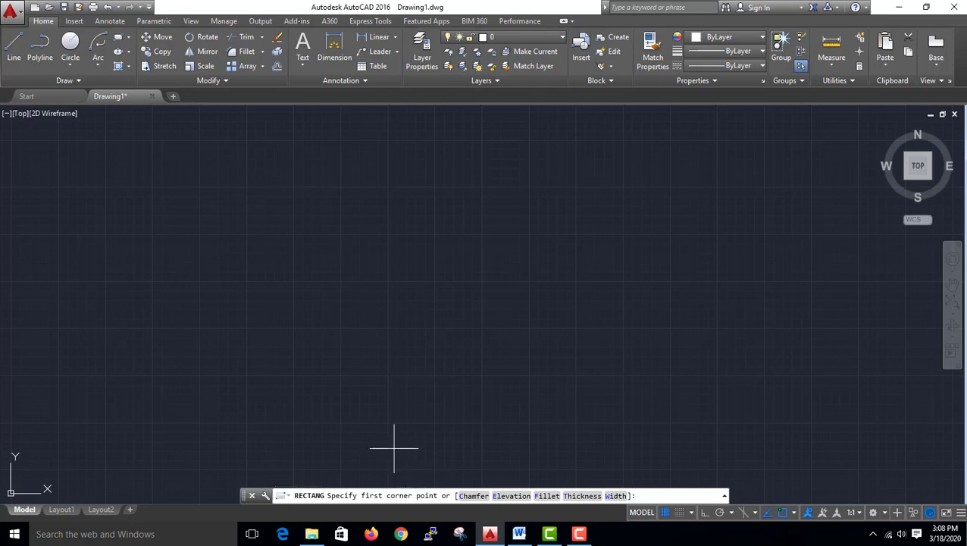
Step: Draw a 200 × 300 rectangle from a lower-left corner using the Dimensions option
{"action": "left_click", "coordinate": [195, 414]}
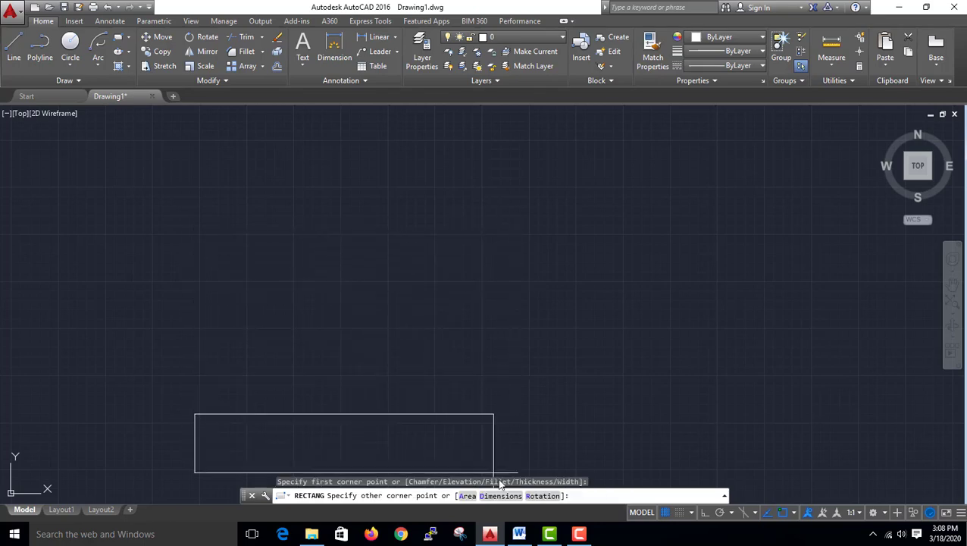
{"action": "left_click", "coordinate": [500, 495]}
{"action": "type", "text": "200"}
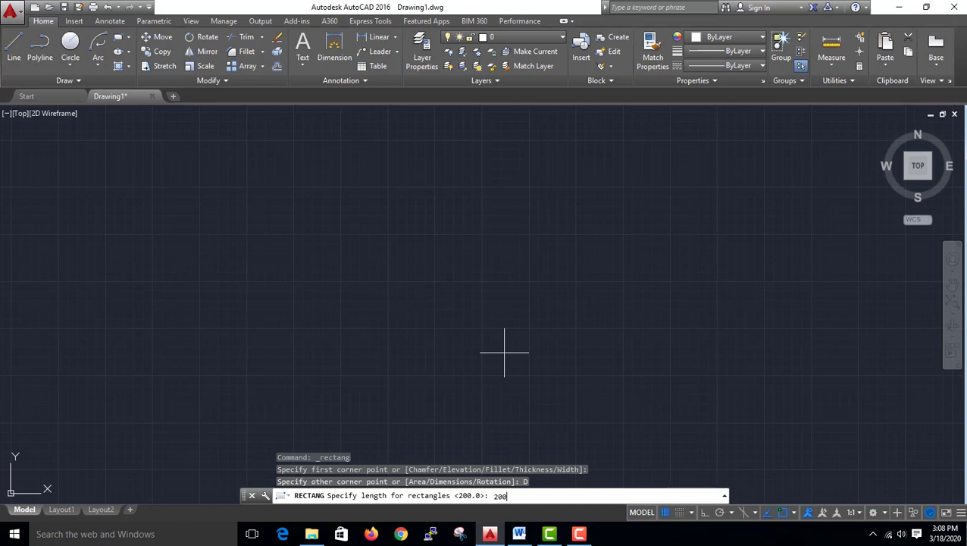
{"action": "key", "text": "Return"}
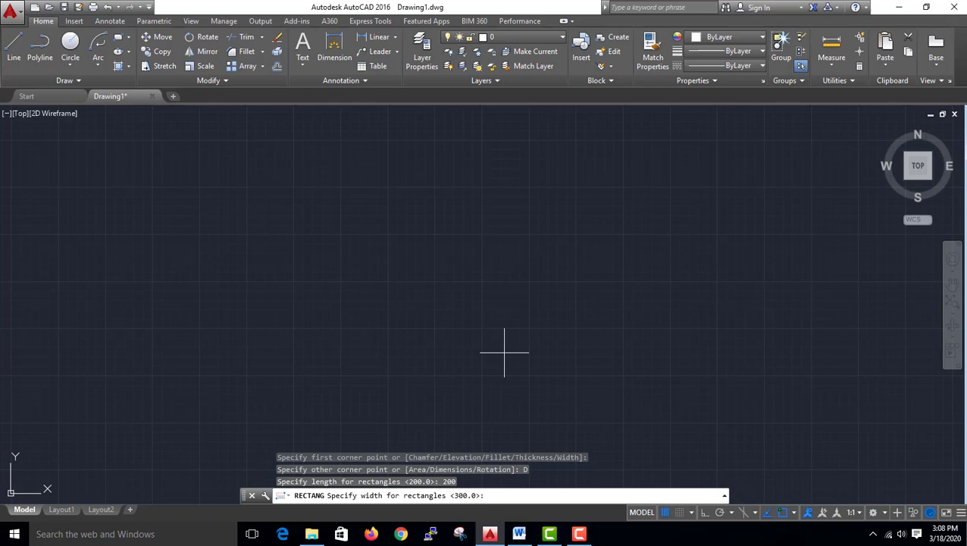
{"action": "type", "text": "300"}
{"action": "key", "text": "Return"}
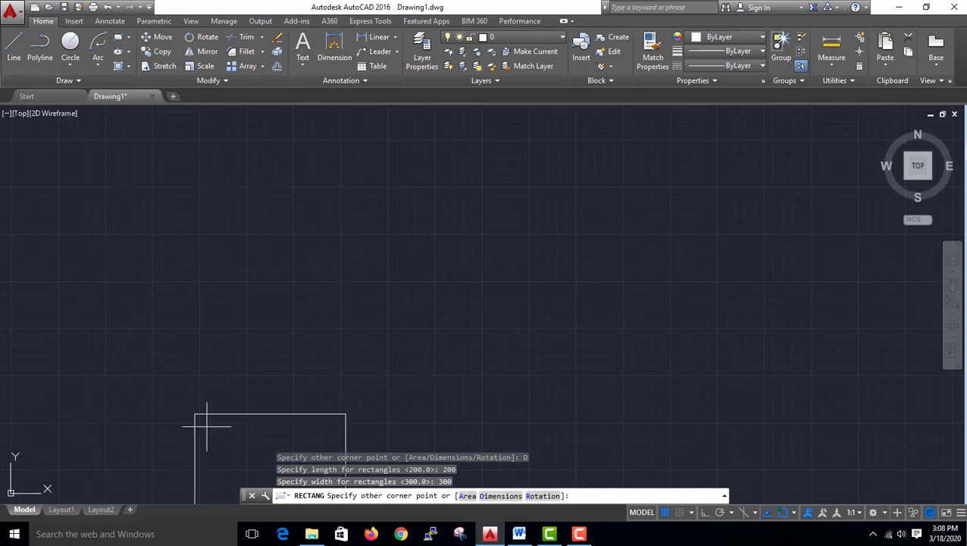
{"action": "left_click", "coordinate": [335, 387]}
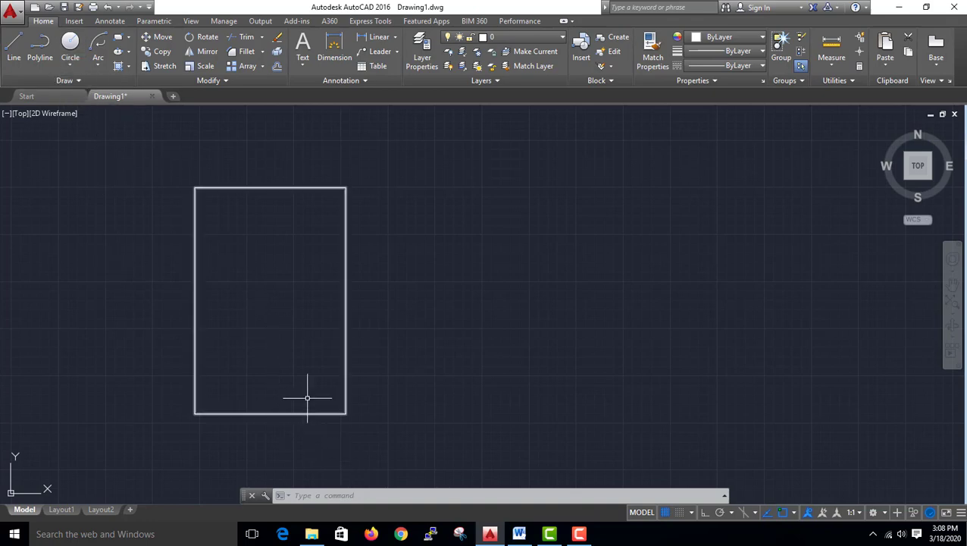
Step: Start the Polygon command and set it to 6 sides
{"action": "left_click", "coordinate": [128, 36]}
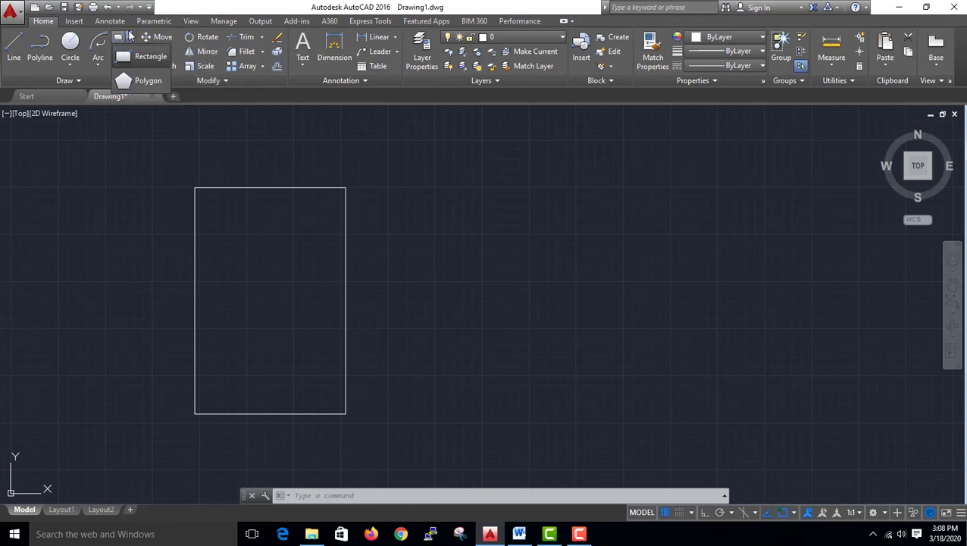
{"action": "left_click", "coordinate": [140, 82]}
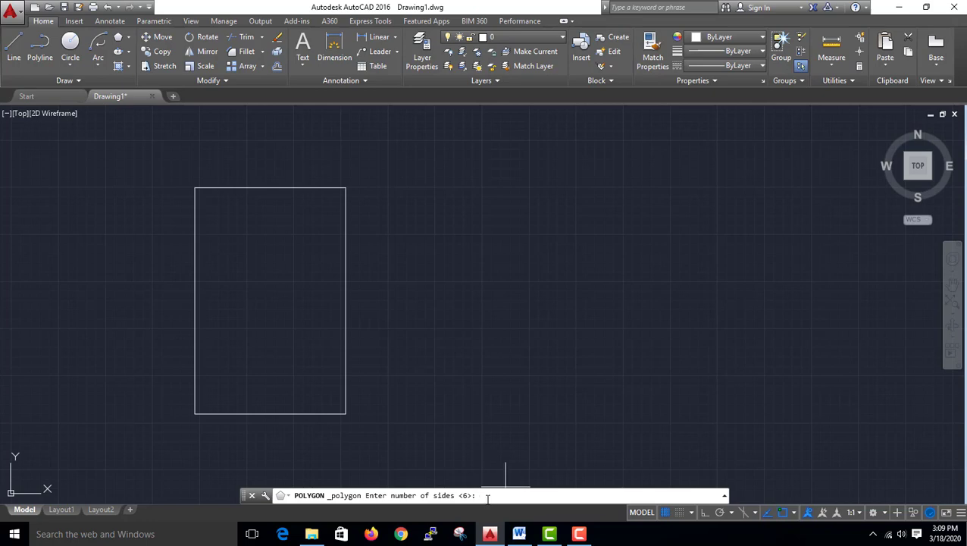
{"action": "type", "text": "6"}
{"action": "key", "text": "Return"}
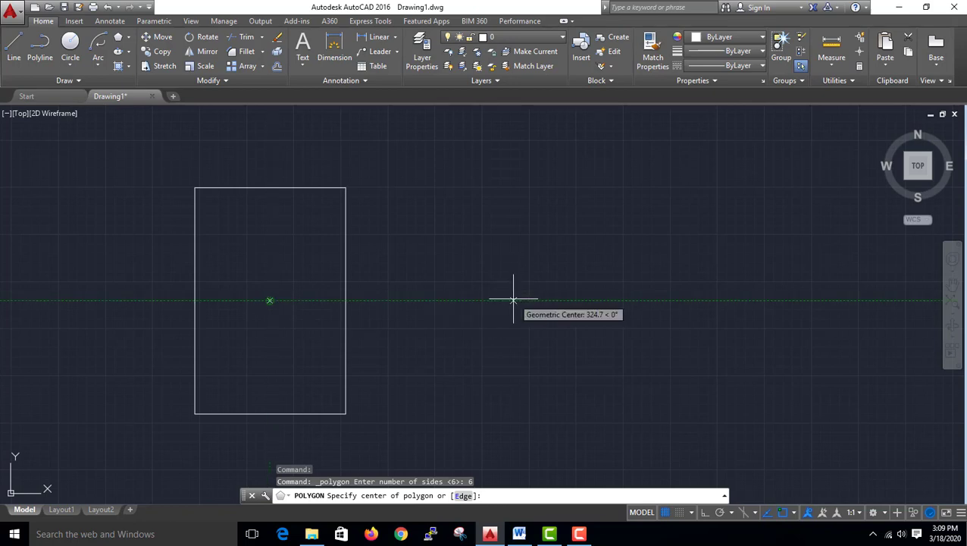
Step: Place the hexagon's centre right of the rectangle, inscribed in a circle, and set its radius
{"action": "left_click", "coordinate": [513, 300]}
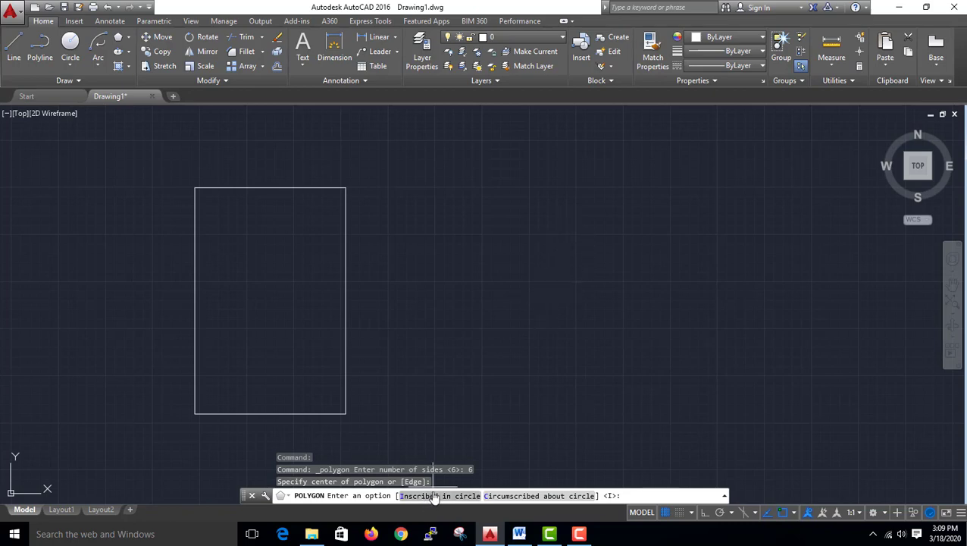
{"action": "left_click", "coordinate": [435, 497]}
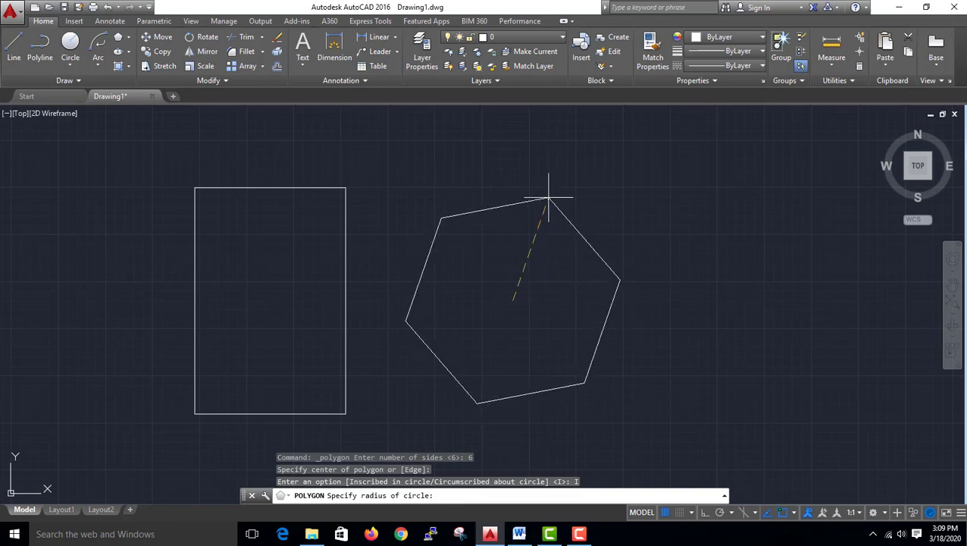
{"action": "left_click", "coordinate": [548, 199]}
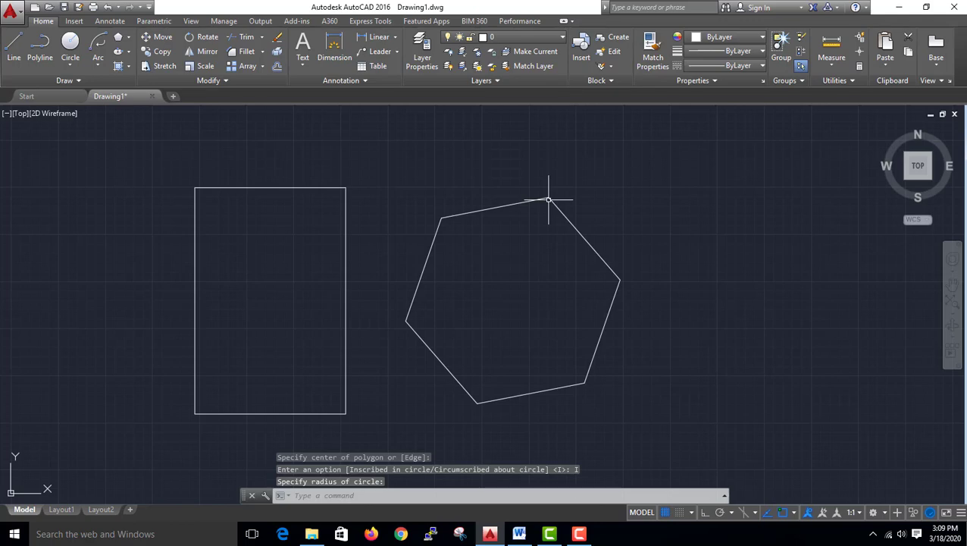